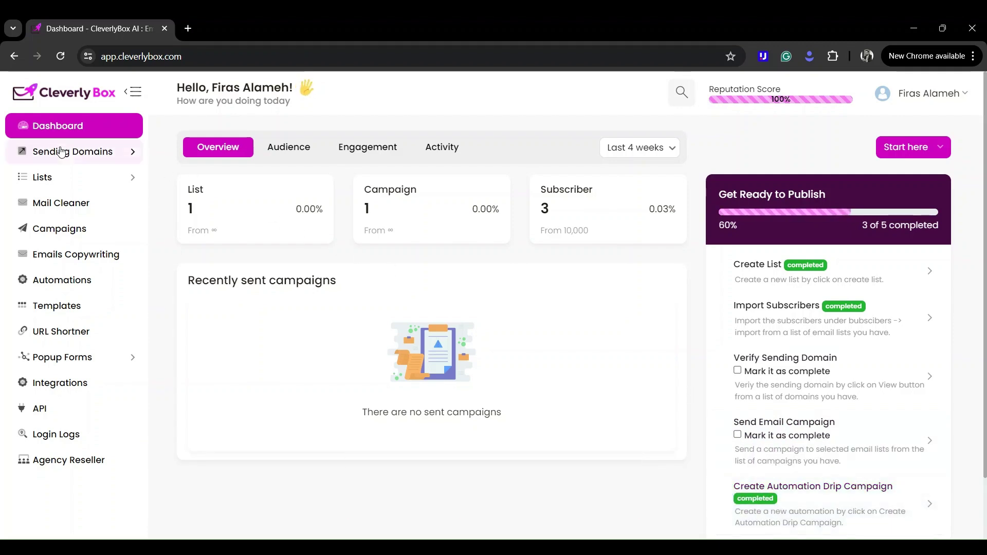
# Step: Review the sending domains page and the new sending domain form, return to the domain list and show the Lists section's entries
pyautogui.click(77, 151)
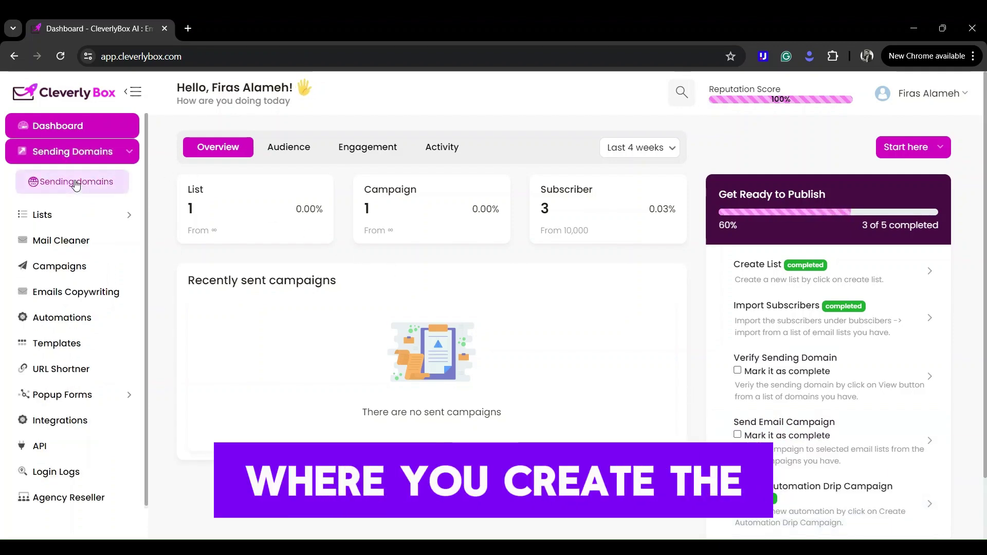
pyautogui.click(76, 183)
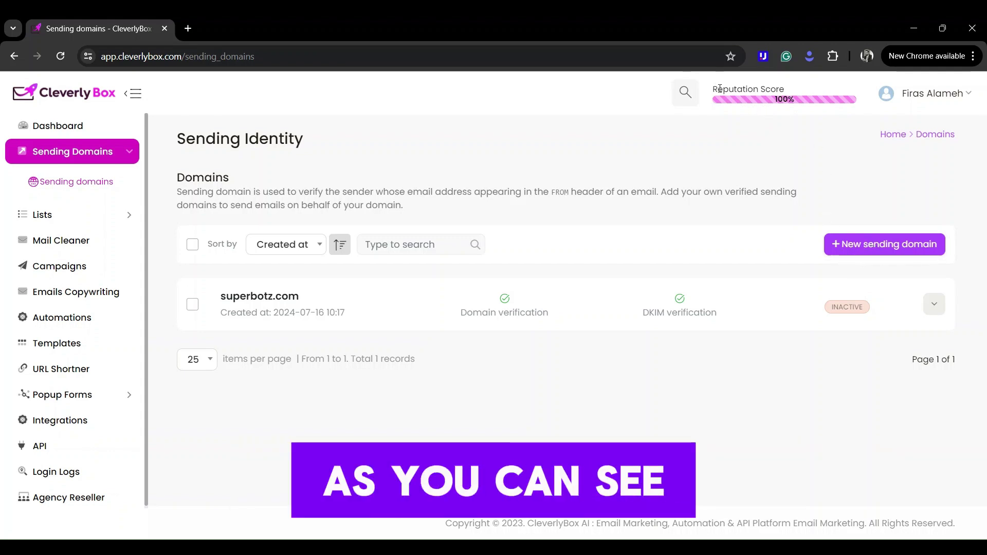
pyautogui.moveTo(821, 87); pyautogui.dragTo(709, 95)
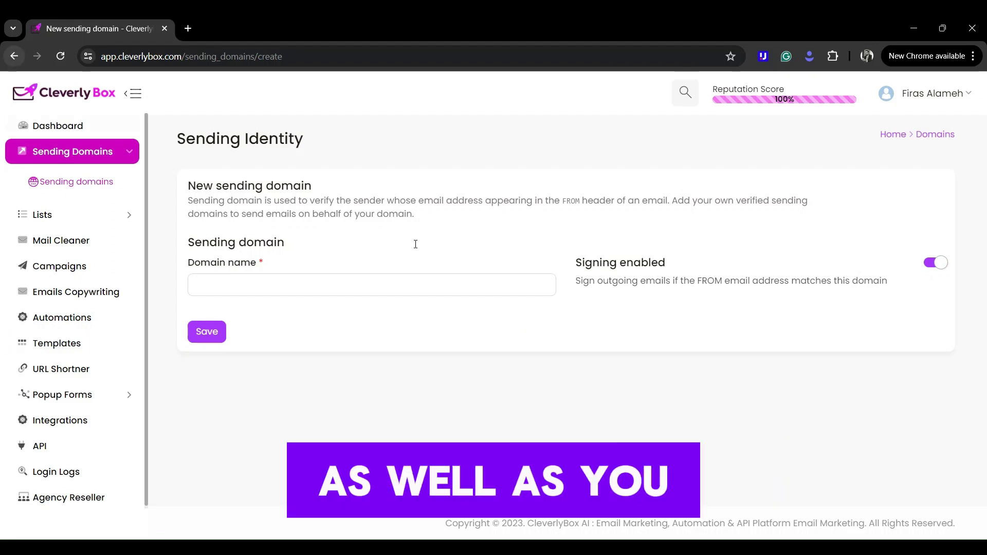
pyautogui.hotkey('alt', 'Left')
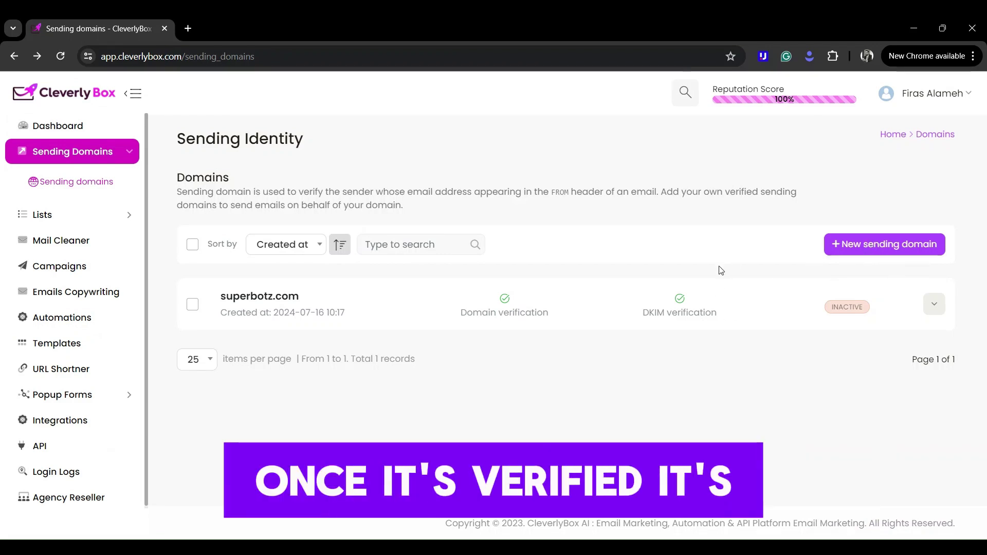
pyautogui.click(59, 214)
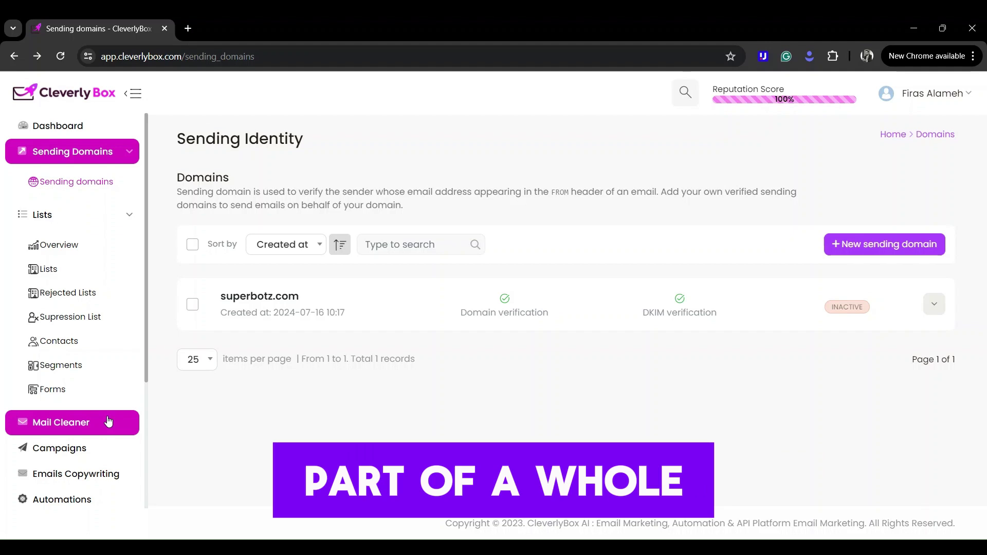
# Step: Create a regular campaign, choose the three-subscriber list as its recipients and save to continue to the setup stage
pyautogui.click(85, 451)
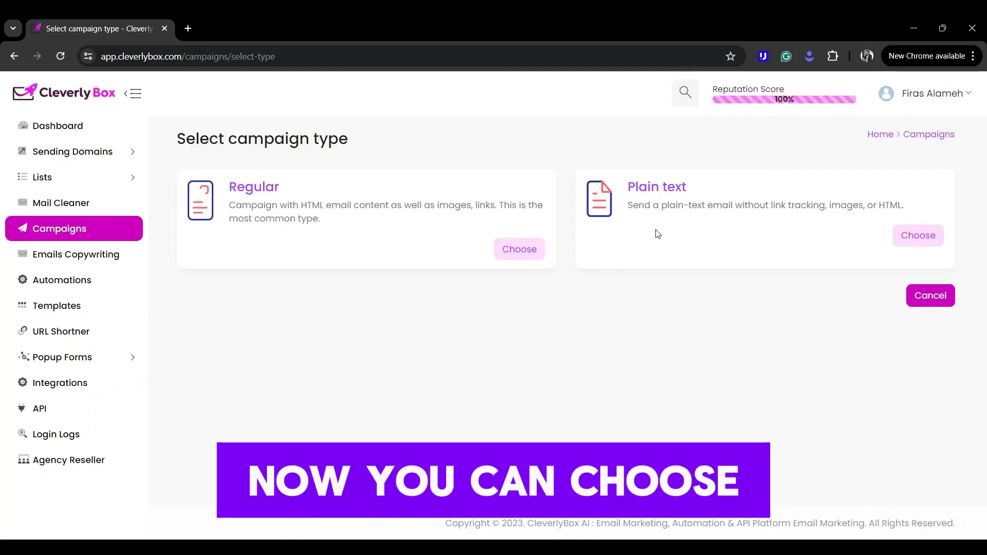
pyautogui.click(521, 249)
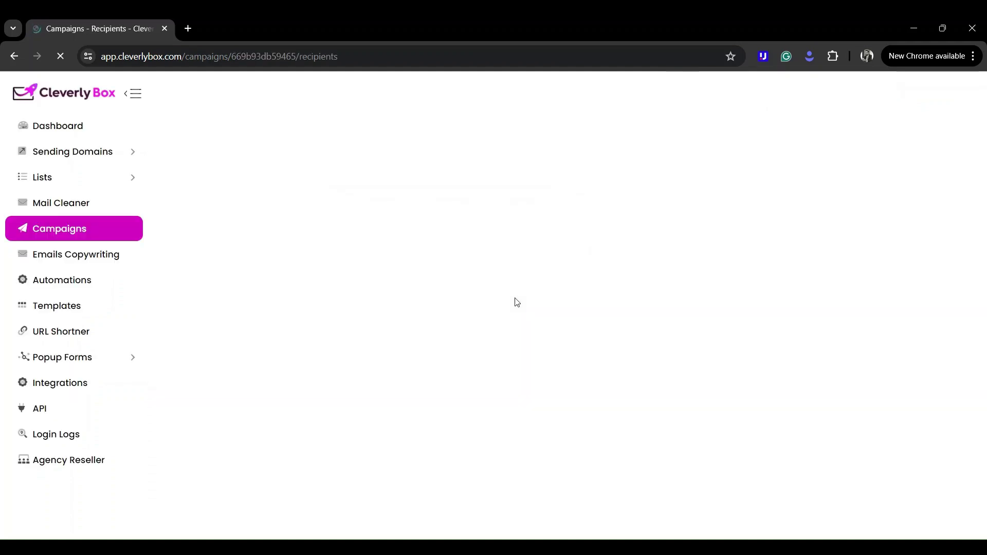
pyautogui.click(368, 364)
pyautogui.click(394, 403)
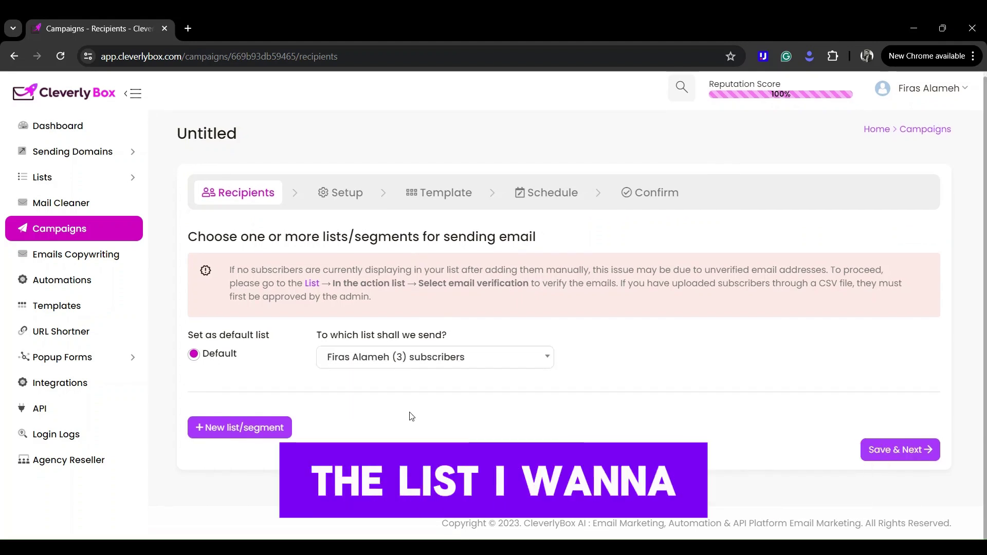
pyautogui.click(888, 448)
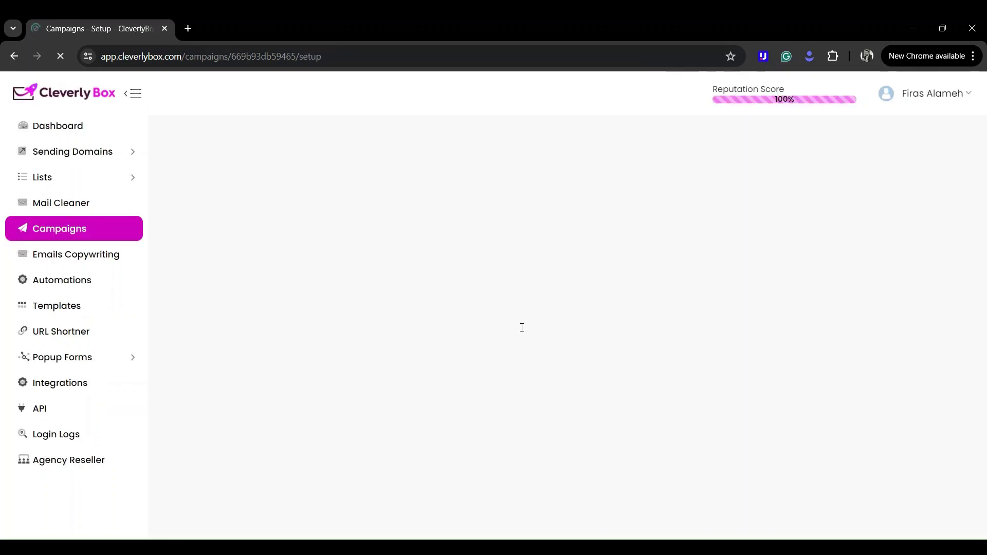
# Step: Name the campaign "CleverlyBox Webinar Announcement" and set the email subject to "Today || CleverlyBox Pre early Webinar at 3 PM EDT"
pyautogui.moveTo(352, 264); pyautogui.dragTo(187, 250)
pyautogui.write('Cl')
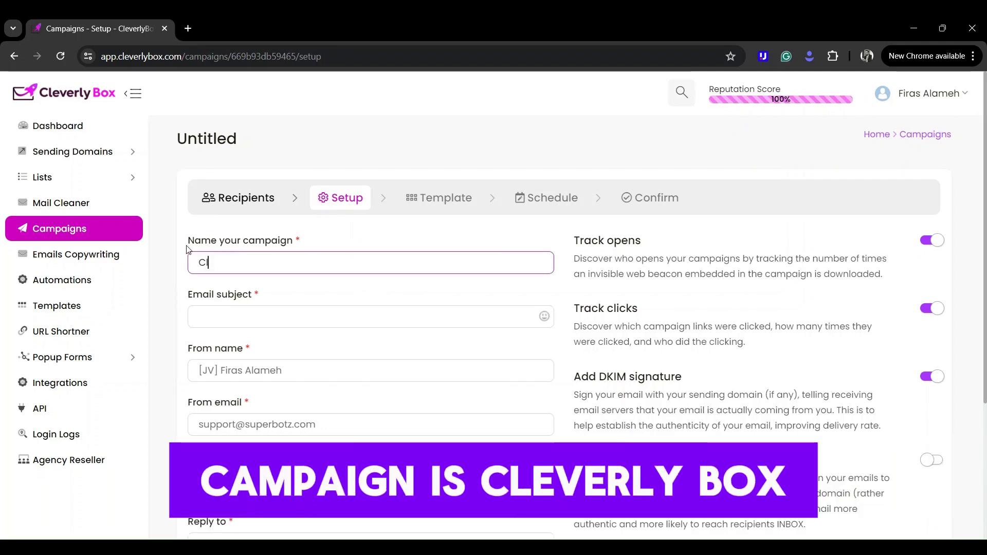
pyautogui.write('everlyBox Web')
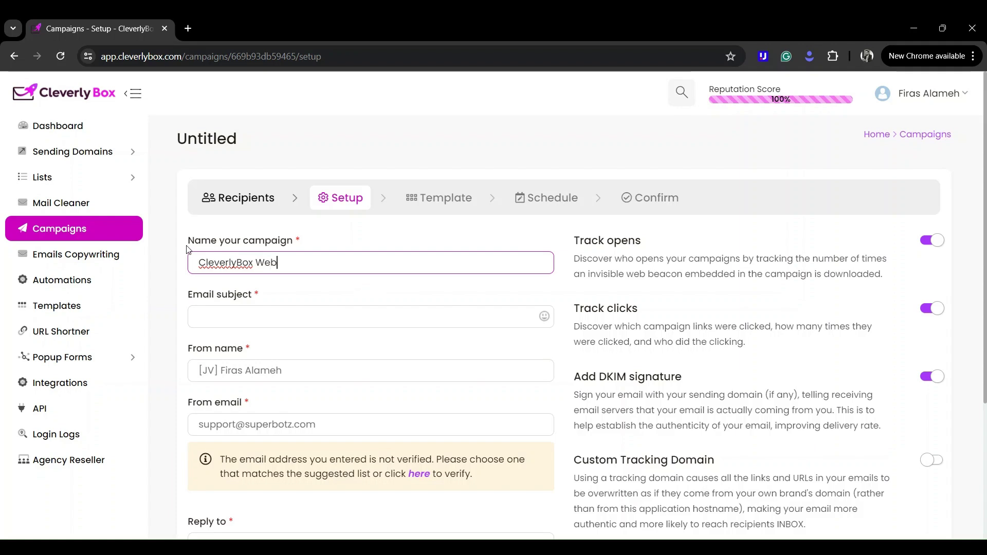
pyautogui.write('inar Announcement')
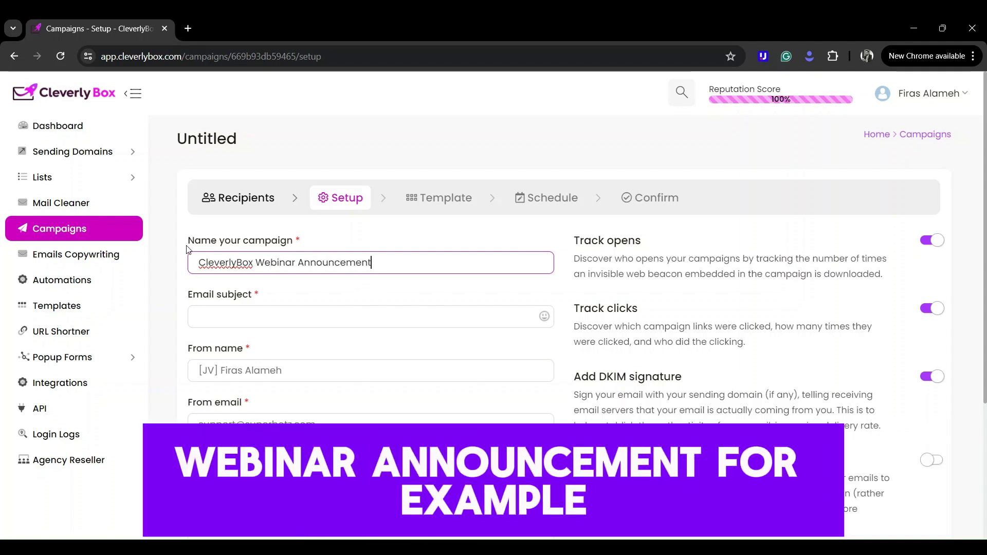
pyautogui.press('Tab')
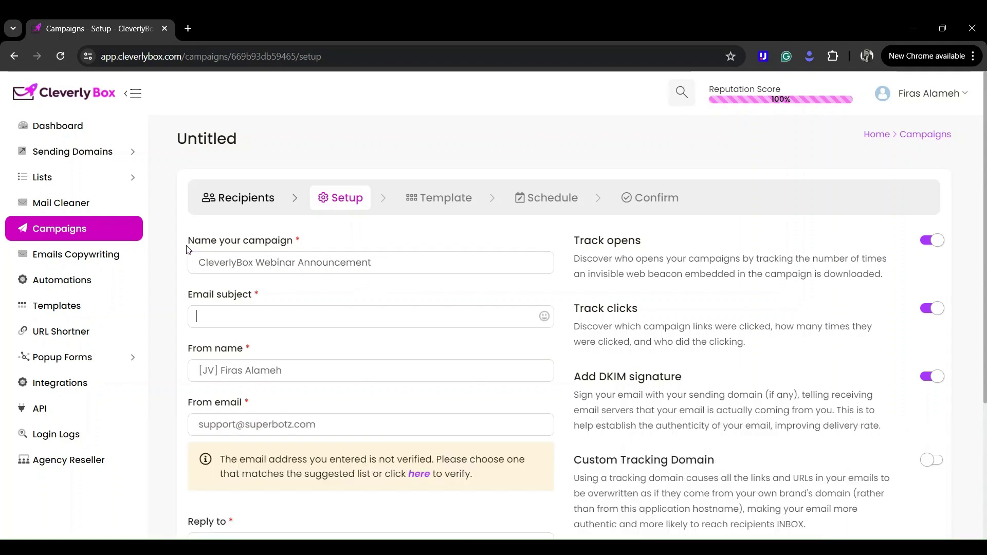
pyautogui.write('T')
pyautogui.write('oday || CleverlyBox Pre early Webinar at 3 PM EDT')
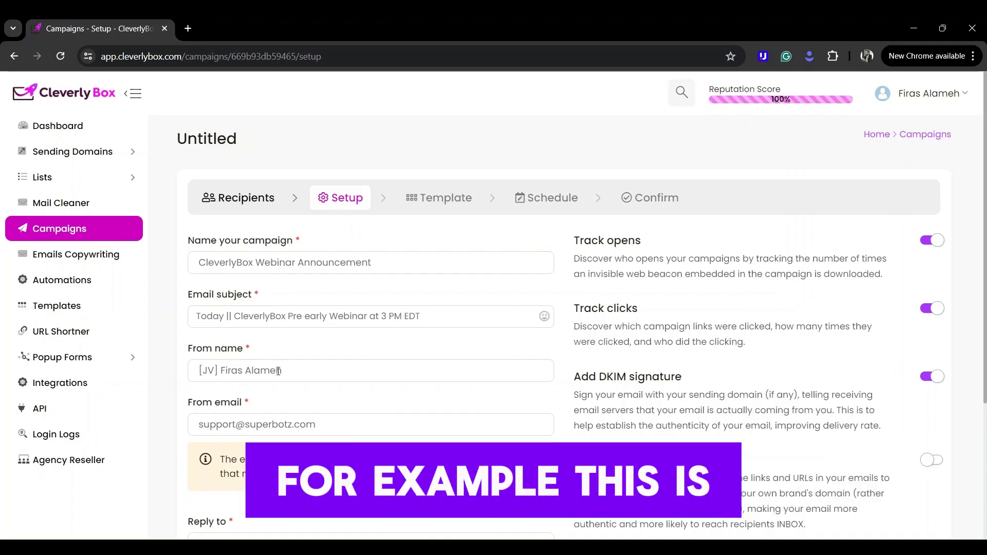
# Step: Copy the campaign's From email address into its Reply to field, replacing any mistaken paste
pyautogui.click(229, 370)
pyautogui.tripleClick(230, 371)
pyautogui.scroll(-1, 267, 380)
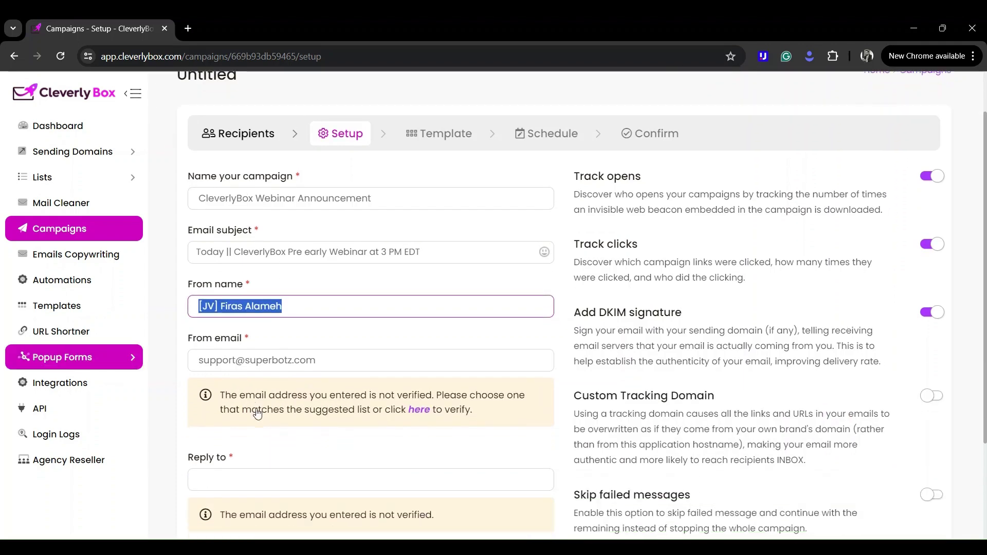
pyautogui.click(321, 363)
pyautogui.tripleClick(218, 363)
pyautogui.hotkey('ctrl', 'c')
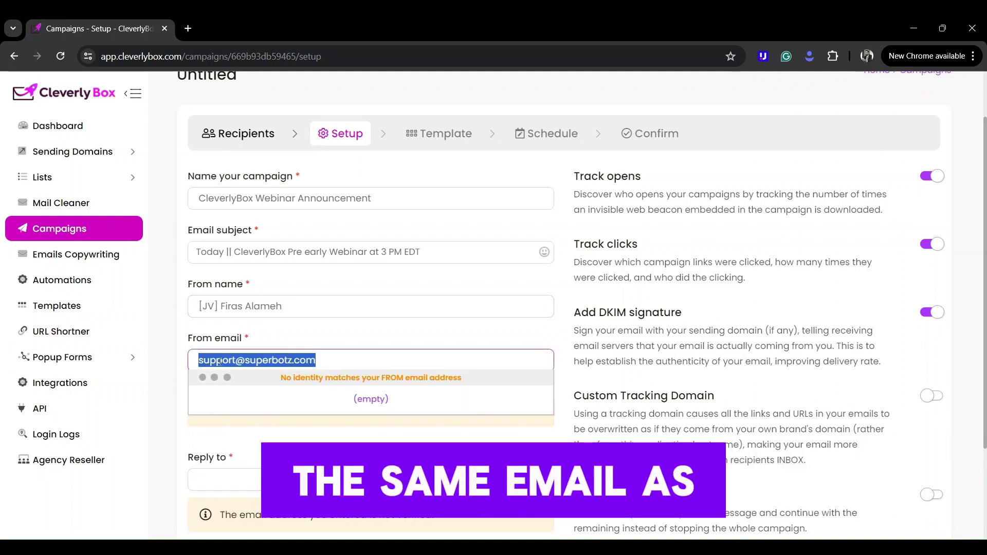
pyautogui.click(255, 478)
pyautogui.hotkey('ctrl', 'v')
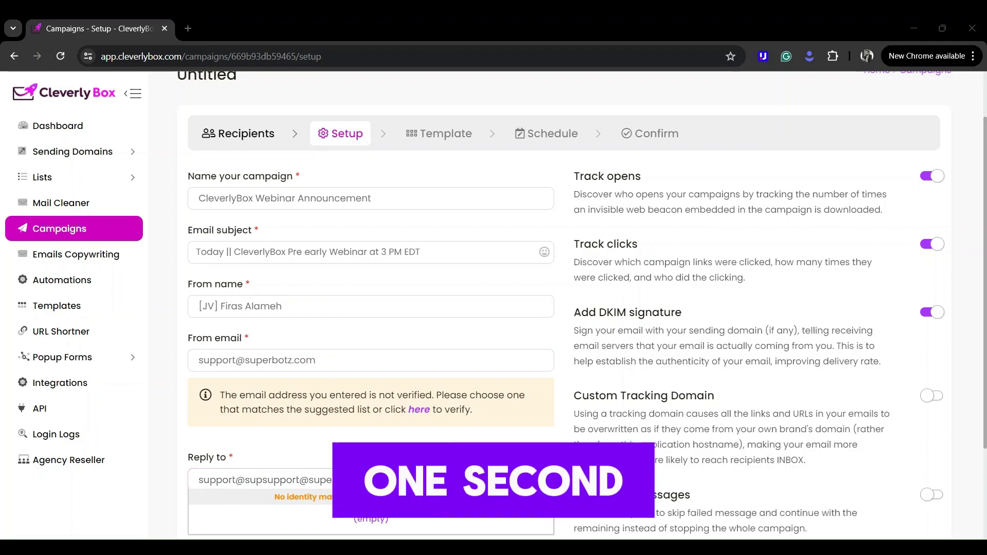
pyautogui.tripleClick(312, 480)
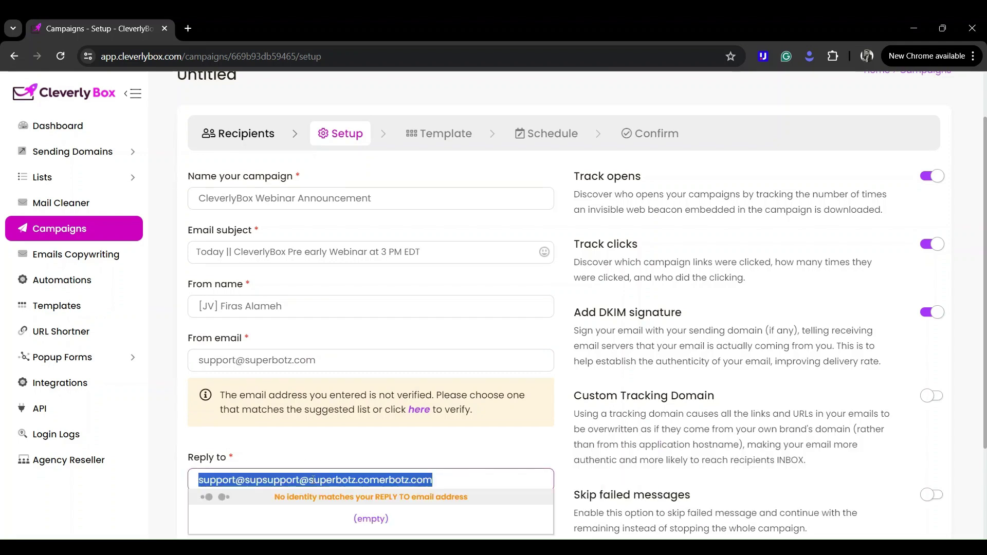
pyautogui.hotkey('ctrl', 'v')
pyautogui.scroll(-3, 949, 381)
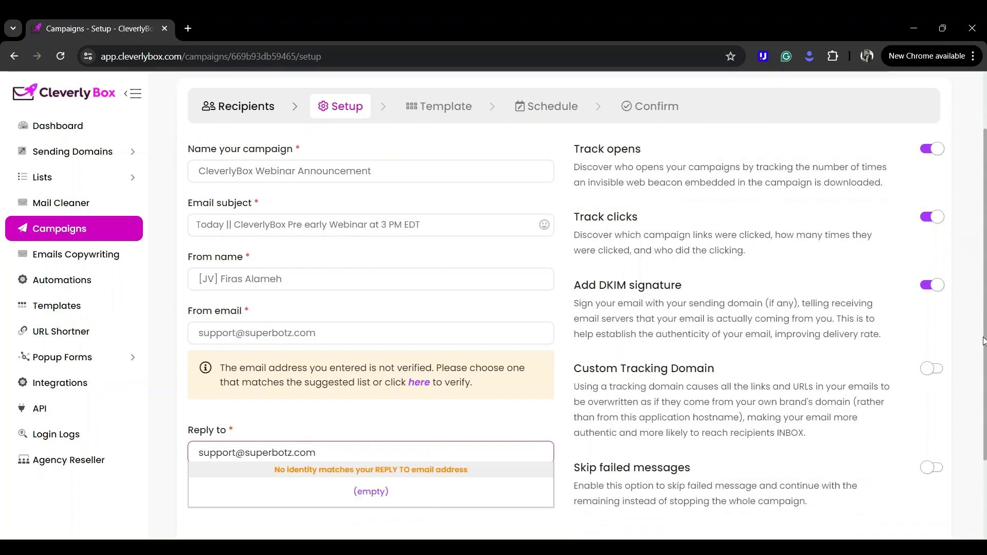
pyautogui.click(373, 387)
# Step: Try to move the webinar announcement campaign on to its template stage
pyautogui.scroll(1, 367, 280)
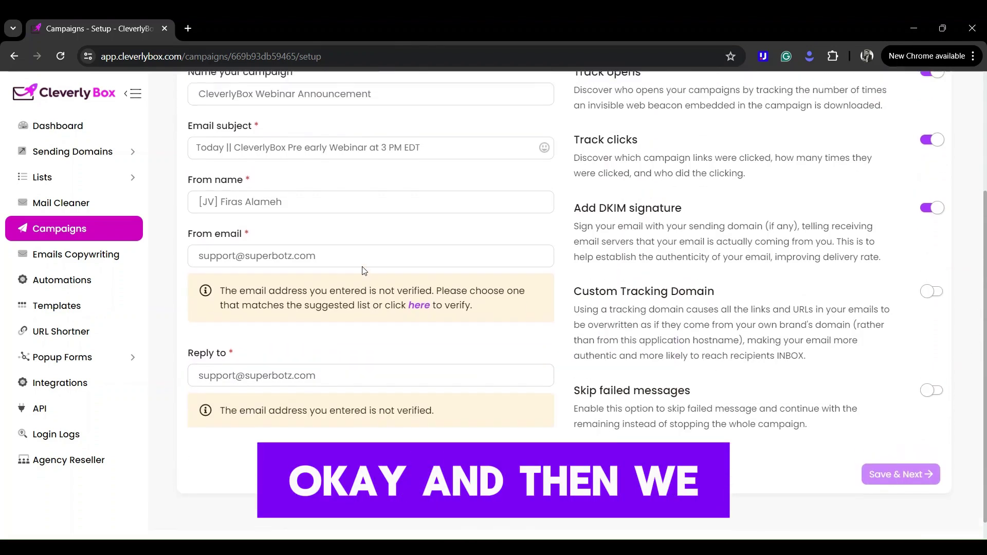
pyautogui.scroll(1, 364, 271)
pyautogui.scroll(3, 756, 247)
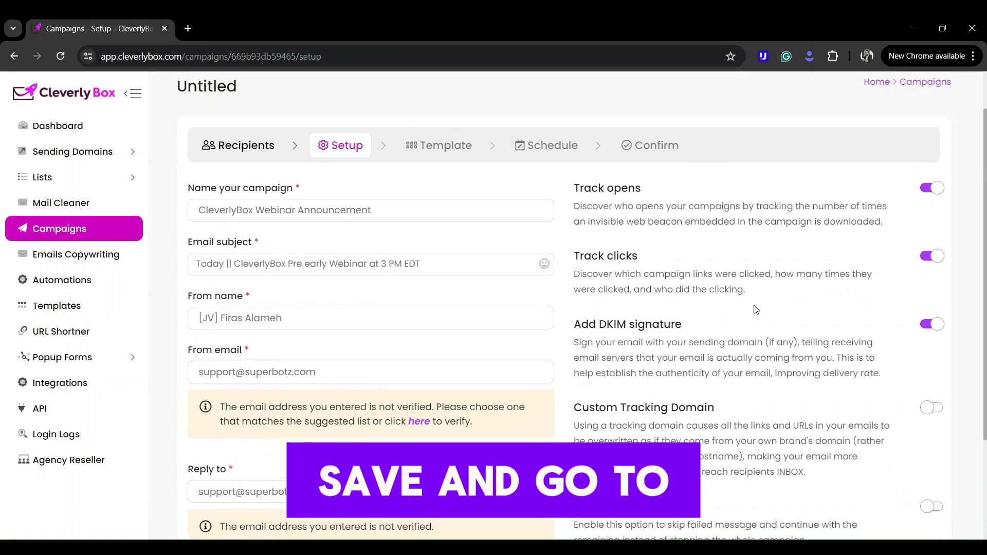
pyautogui.click(442, 200)
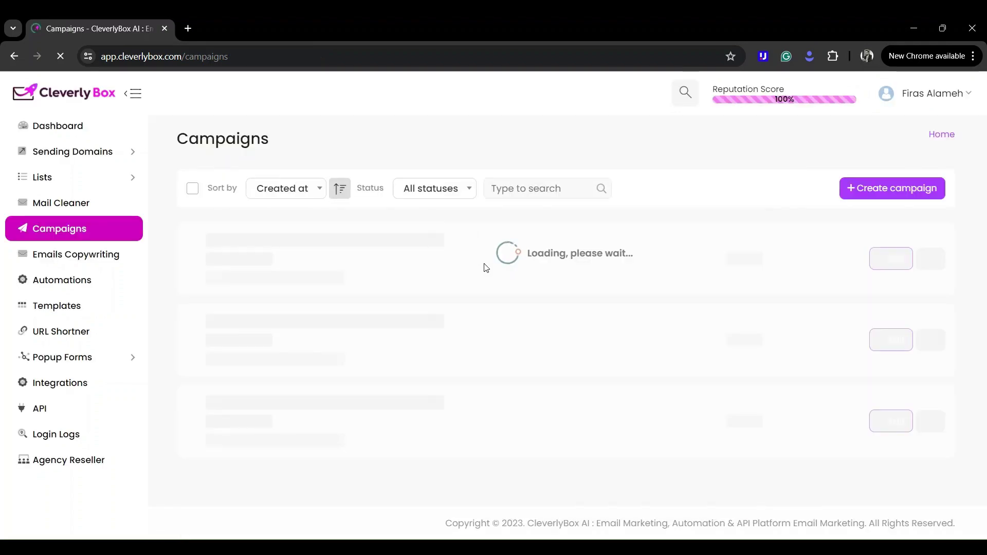
# Step: Open the existing campaign "asd", look over its setup and open its template in Email builder PRO
pyautogui.click(343, 308)
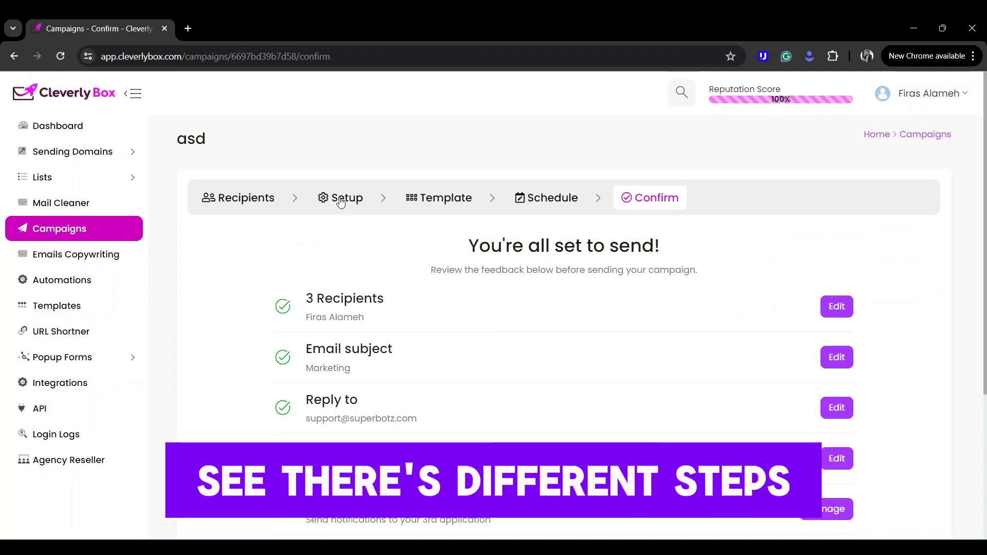
pyautogui.click(340, 201)
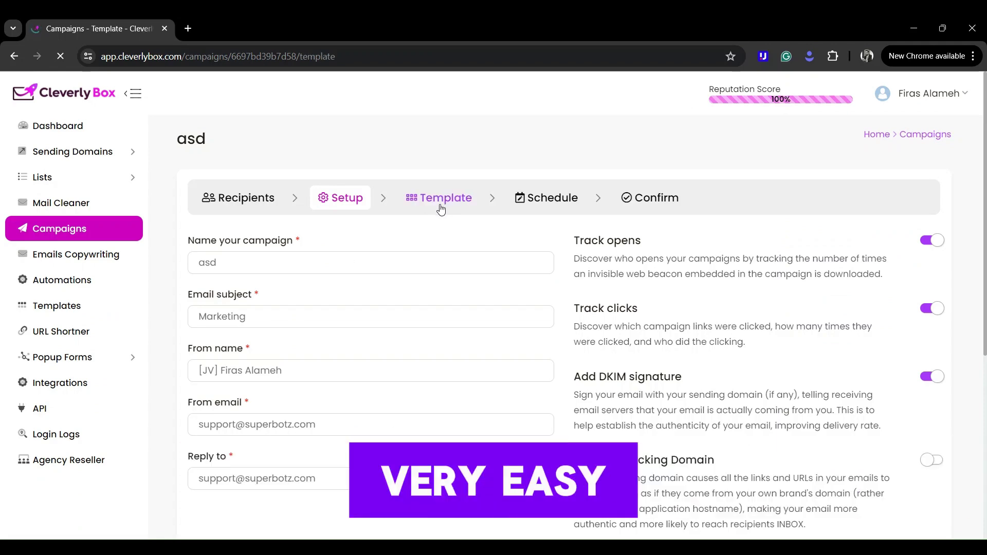
pyautogui.scroll(-3, 392, 222)
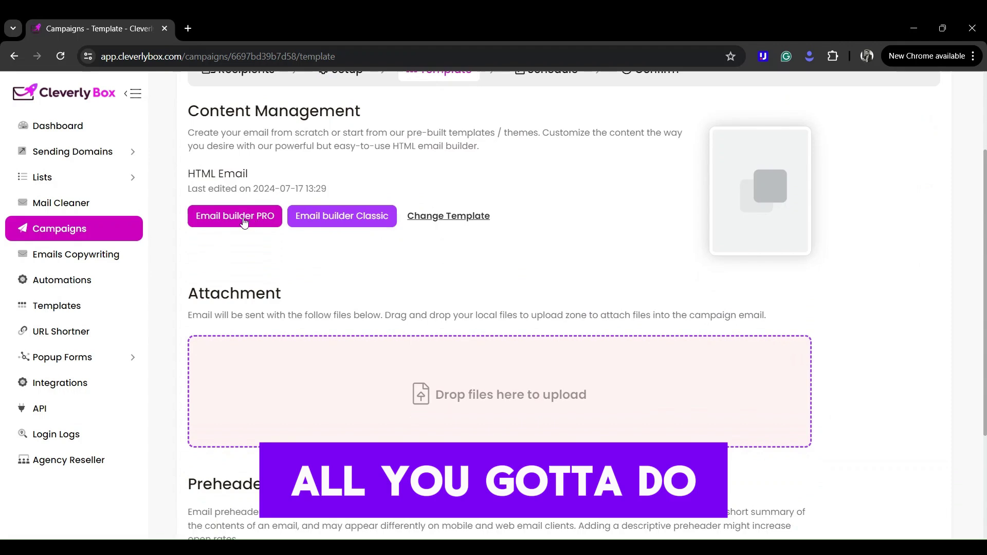
pyautogui.click(245, 222)
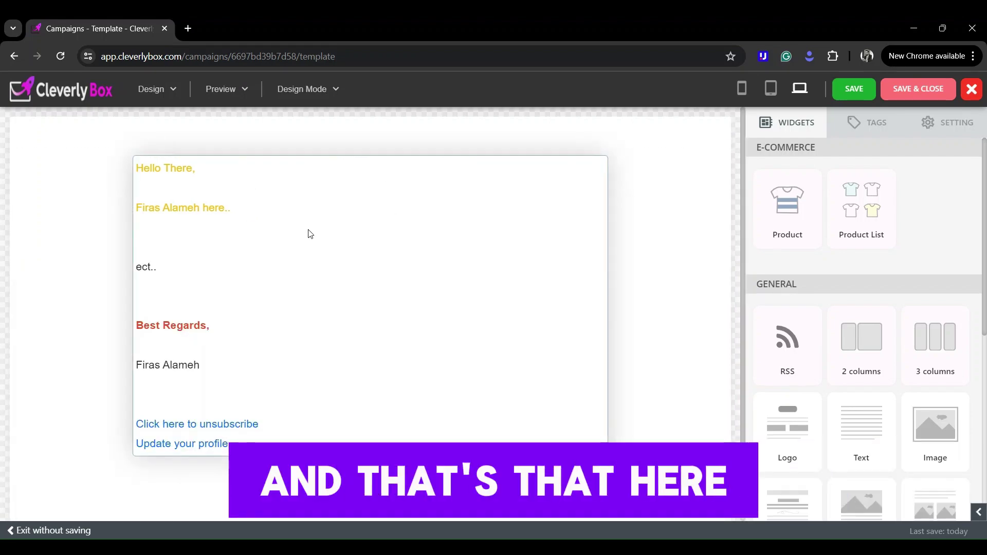
# Step: Link the email body's "Click here to unsubscribe" text to {UNSUBSCRIBE_URL} and save the link
pyautogui.click(298, 242)
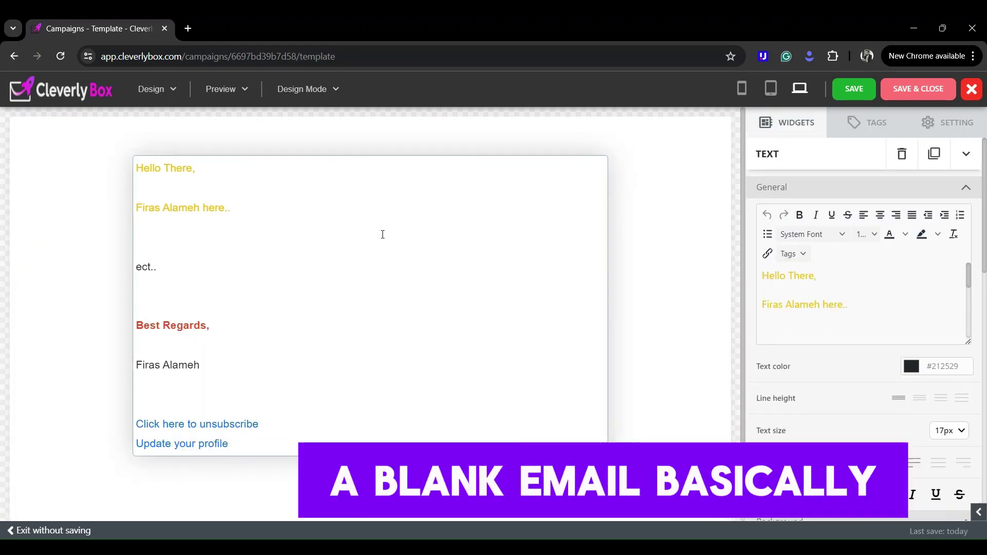
pyautogui.scroll(-5, 850, 303)
pyautogui.click(876, 312)
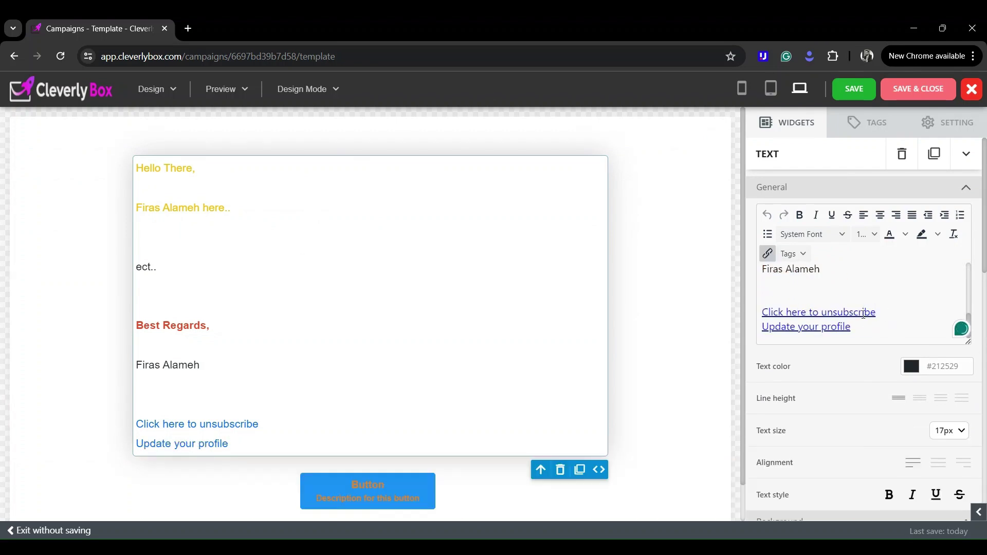
pyautogui.click(768, 254)
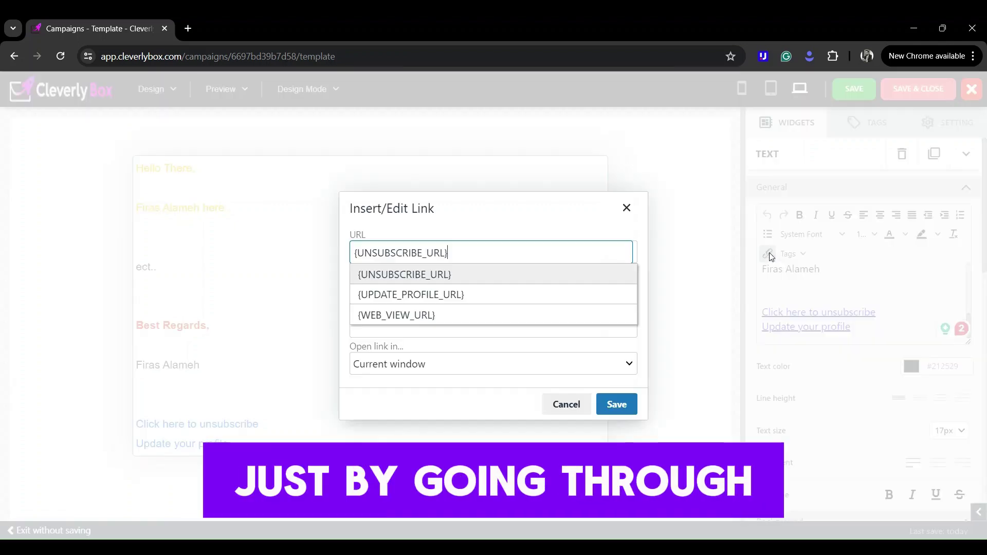
pyautogui.click(400, 282)
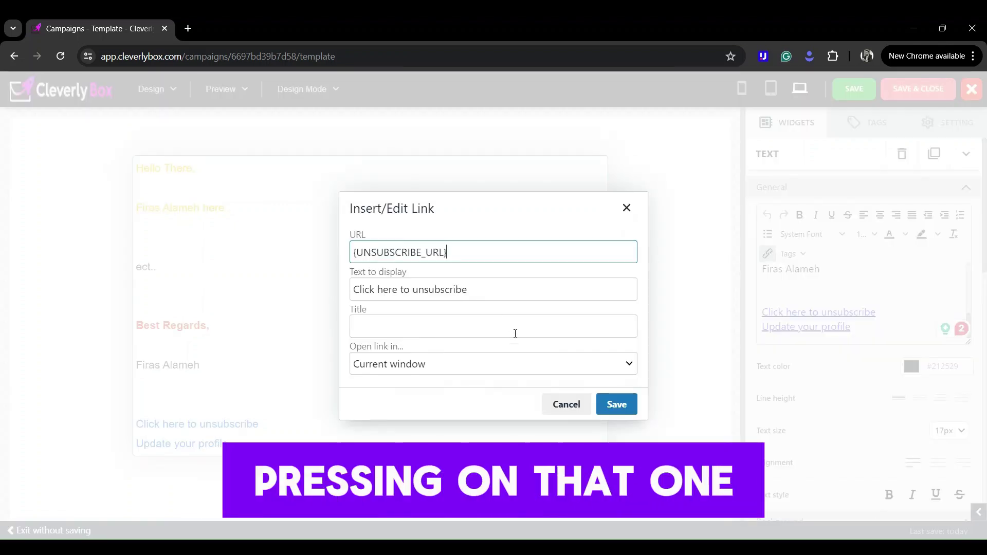
pyautogui.click(617, 404)
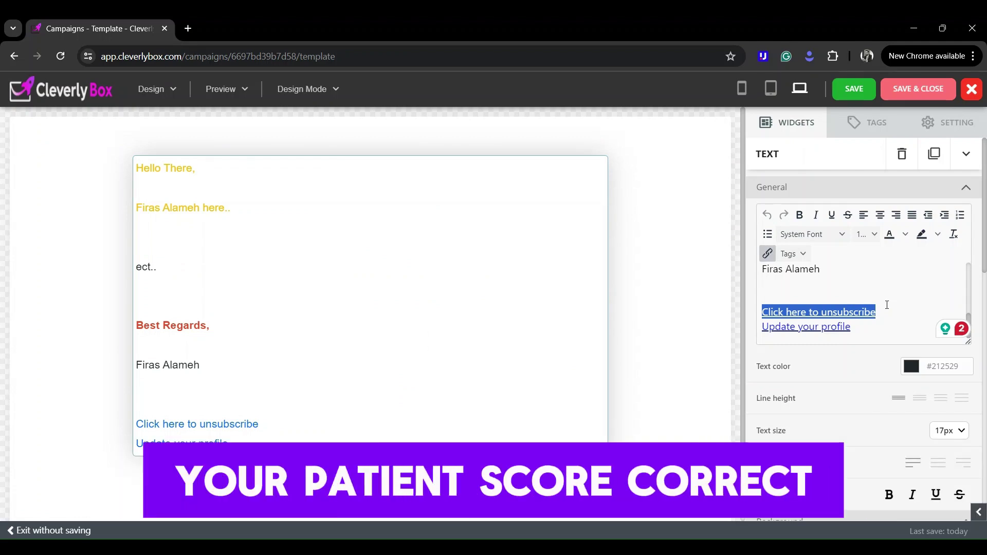
# Step: Look over the text block's content from greeting to closing and its text color options
pyautogui.scroll(5, 874, 286)
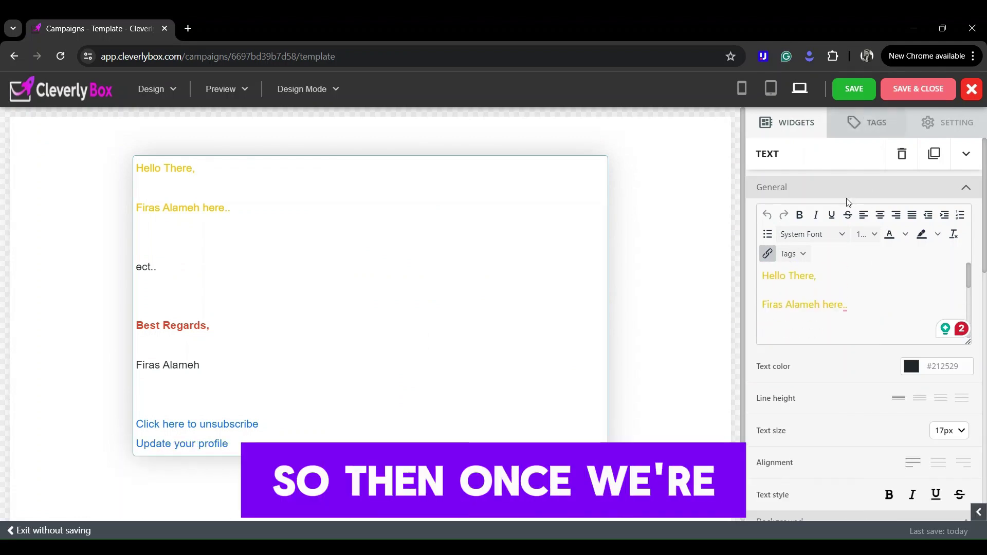
pyautogui.scroll(-5, 862, 280)
pyautogui.scroll(-1, 862, 280)
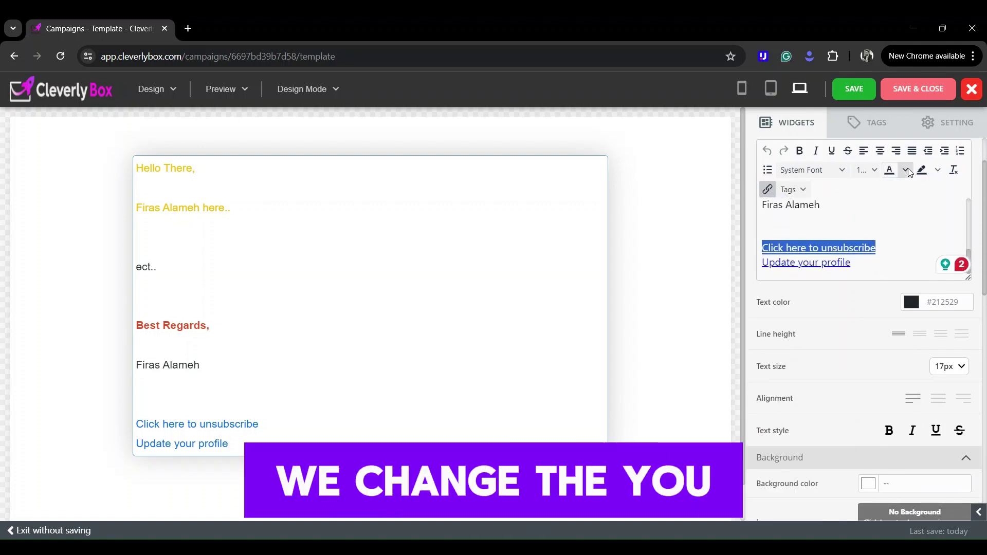
pyautogui.scroll(1, 837, 253)
pyautogui.scroll(3, 833, 282)
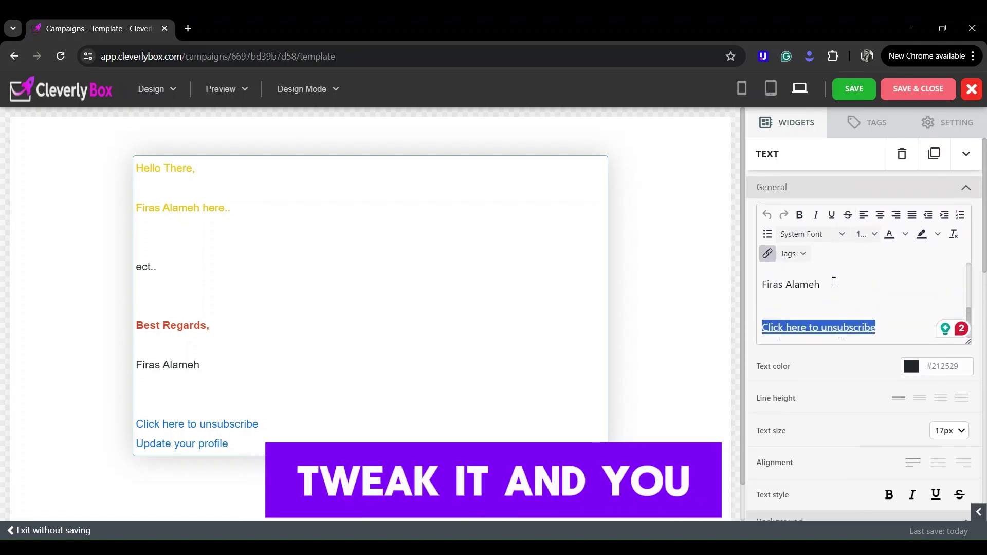
pyautogui.click(905, 235)
pyautogui.click(837, 305)
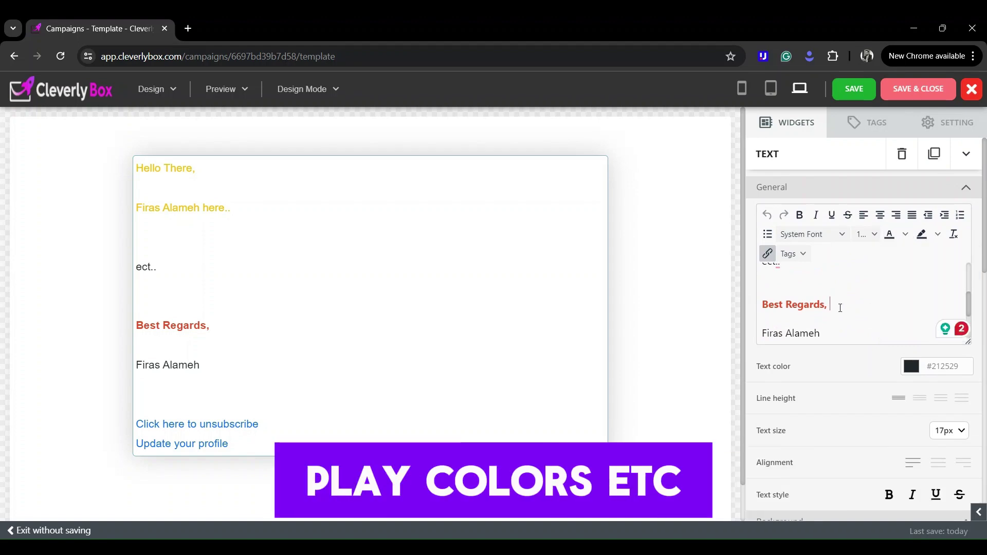
# Step: Save and close the email template, and move the campaign on to its schedule stage
pyautogui.scroll(2, 836, 306)
pyautogui.click(904, 88)
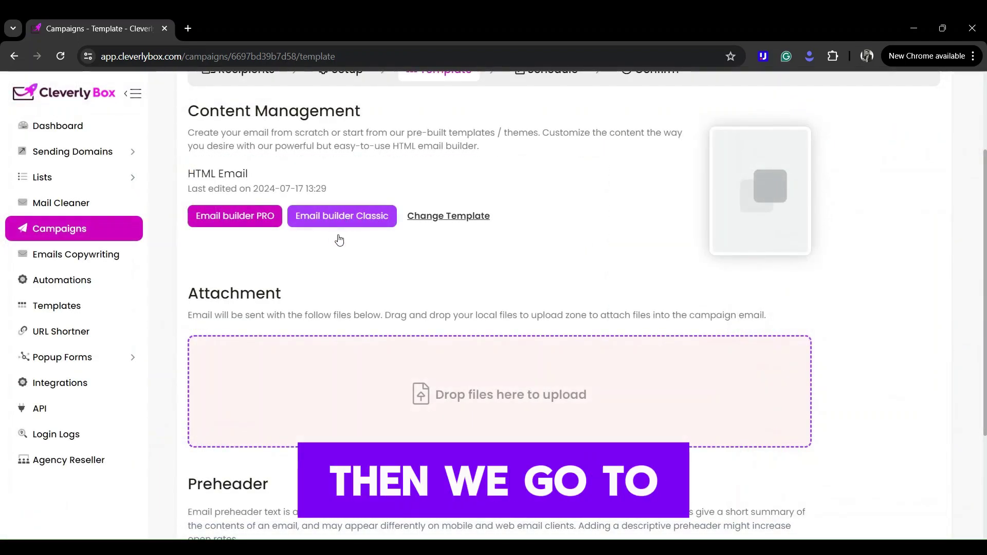
pyautogui.scroll(-3, 519, 339)
pyautogui.click(222, 441)
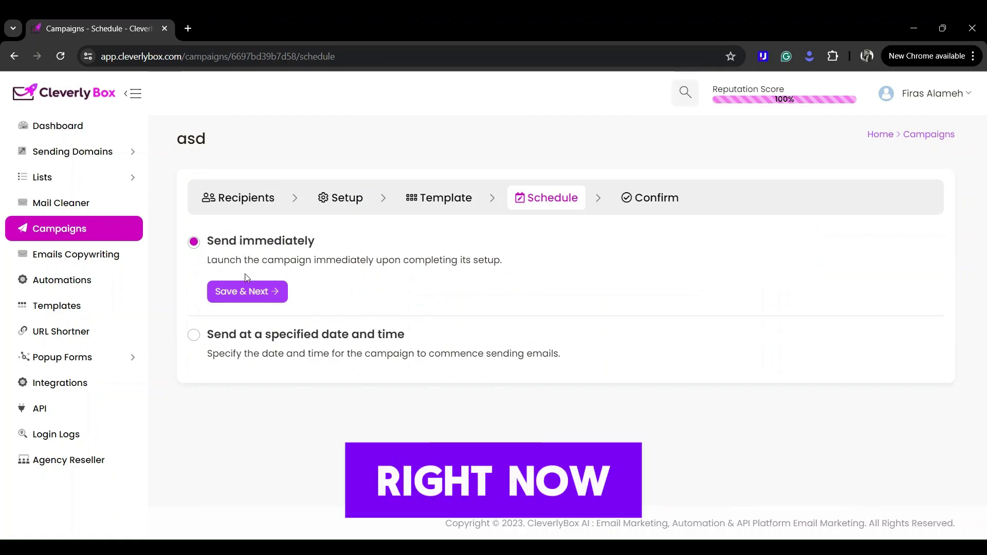
# Step: Choose to send the campaign at a specified date and time, and set the delivery time to 22:21
pyautogui.click(193, 335)
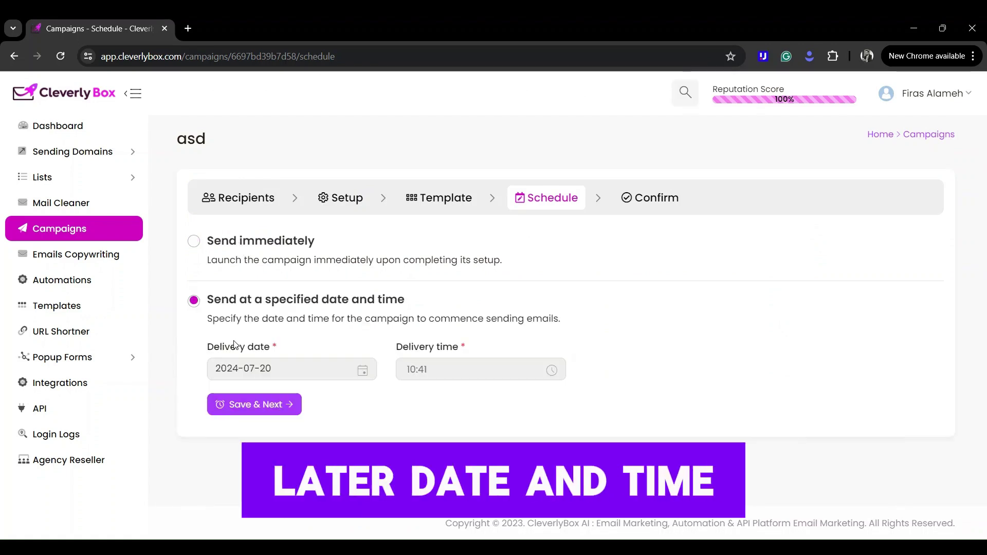
pyautogui.click(445, 369)
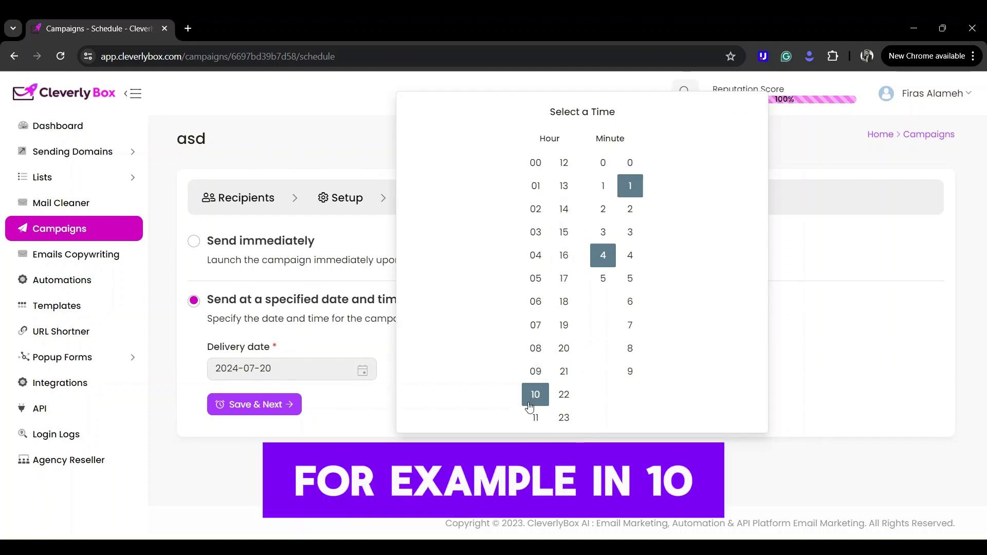
pyautogui.click(559, 396)
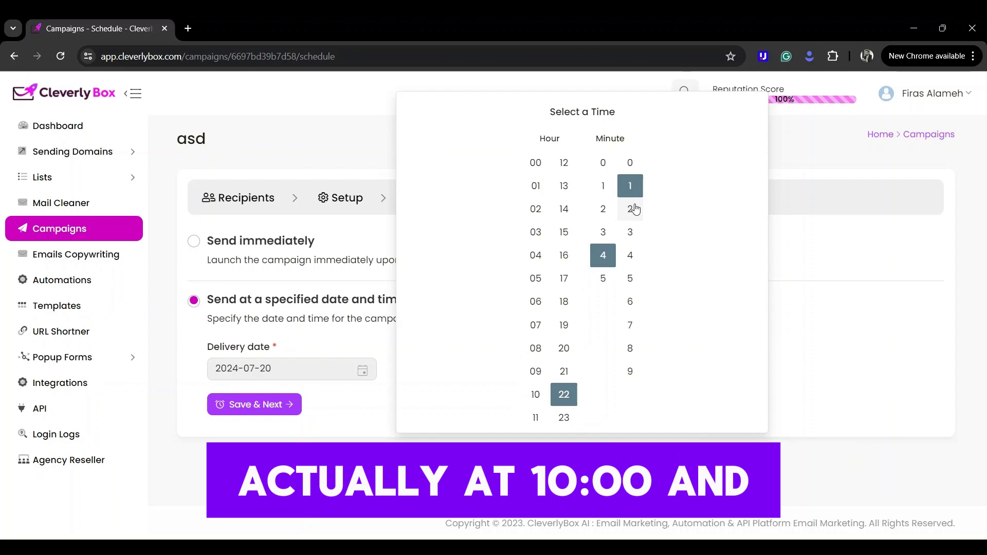
pyautogui.click(605, 213)
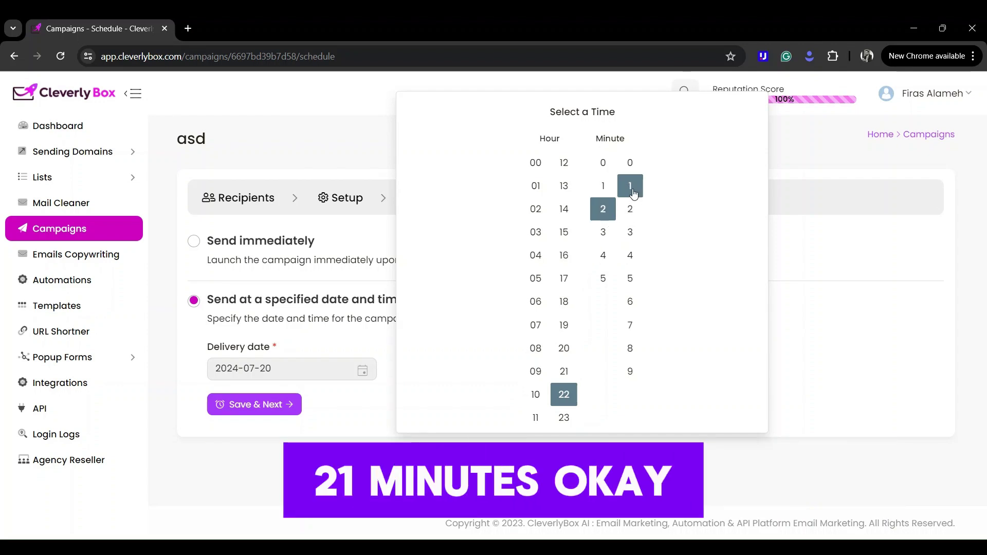
pyautogui.click(732, 343)
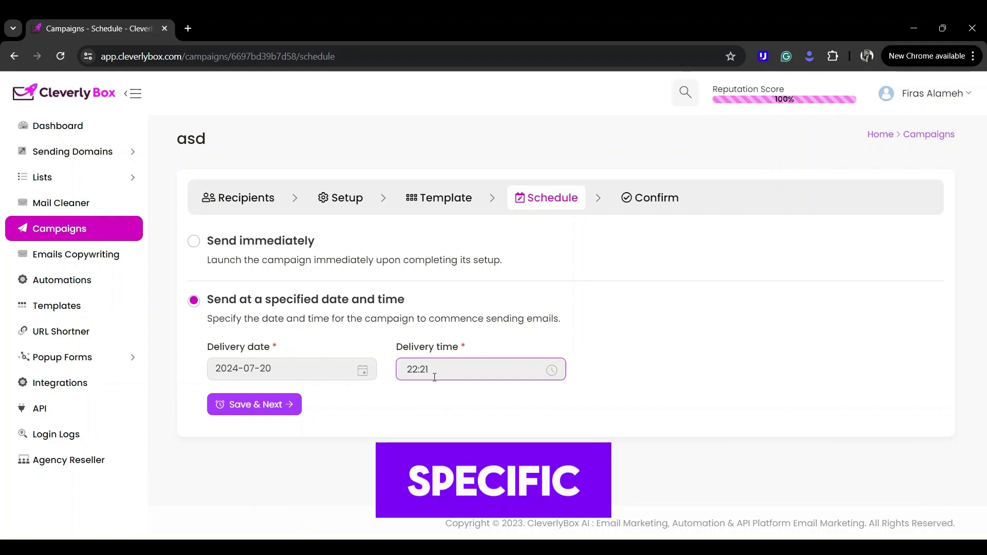
# Step: Open the Emails Copywriting section
pyautogui.click(84, 258)
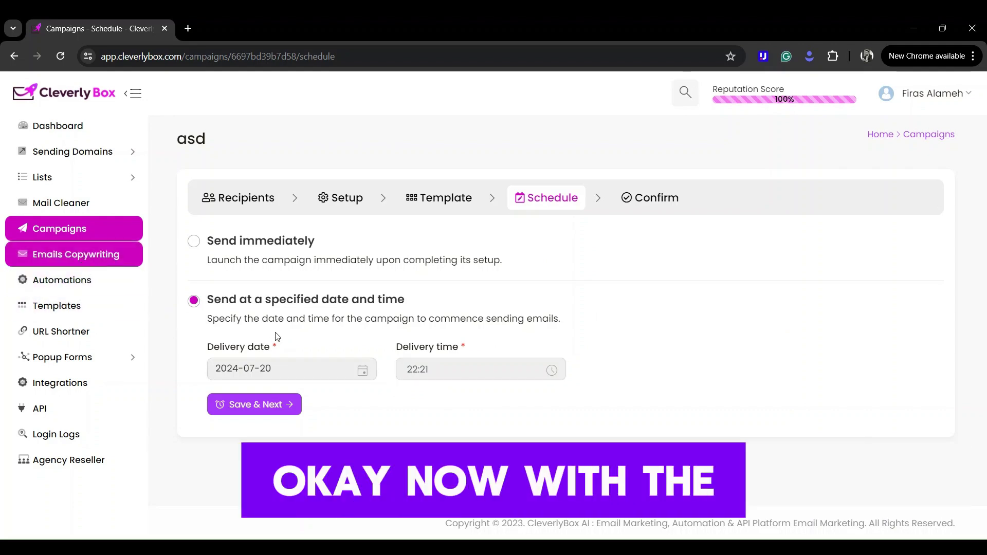